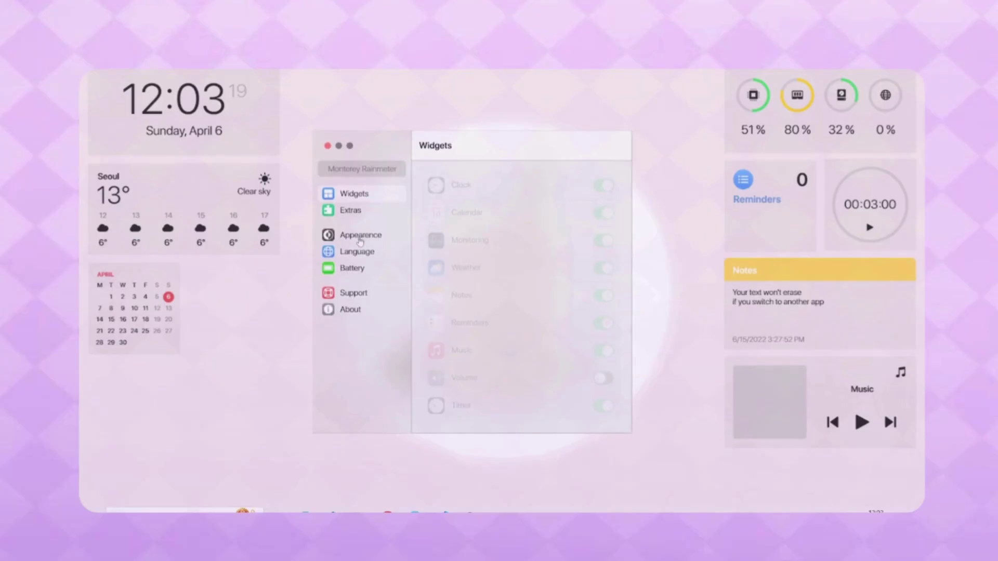
Preview the five Monterey Appearance themes (default, dark, light, light-pink), ending on the fifth.
left_click(360, 237)
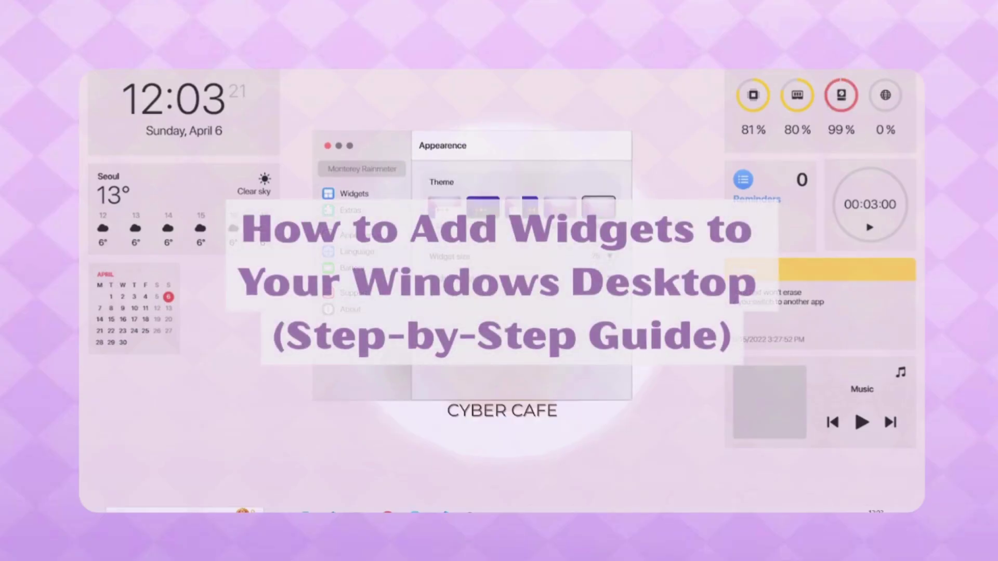
left_click(444, 205)
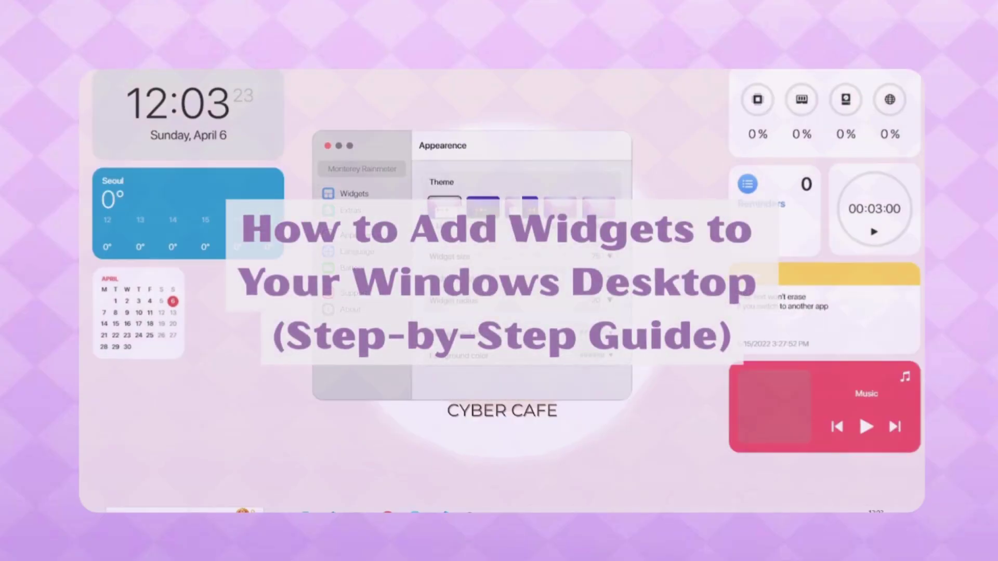
left_click(493, 209)
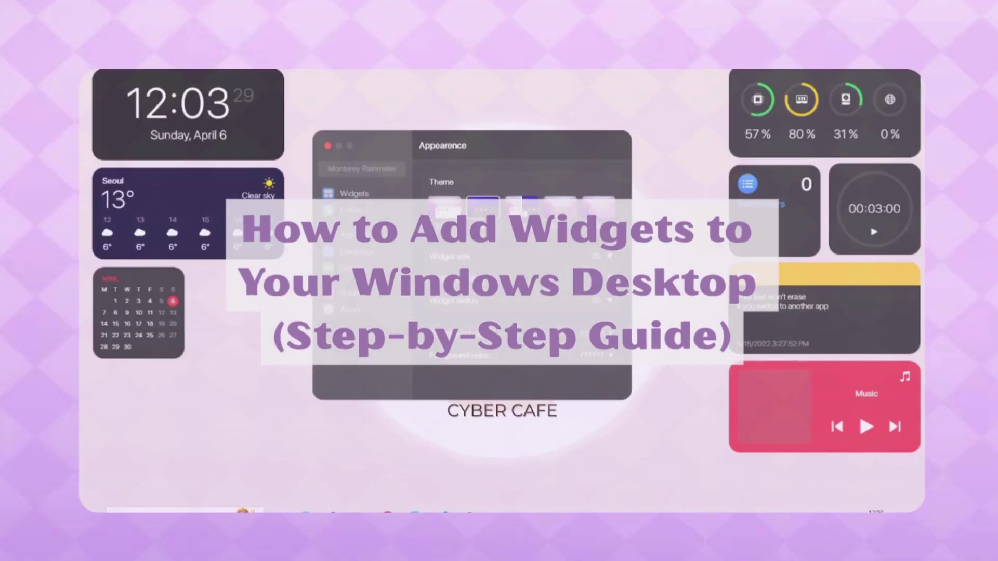
left_click(521, 204)
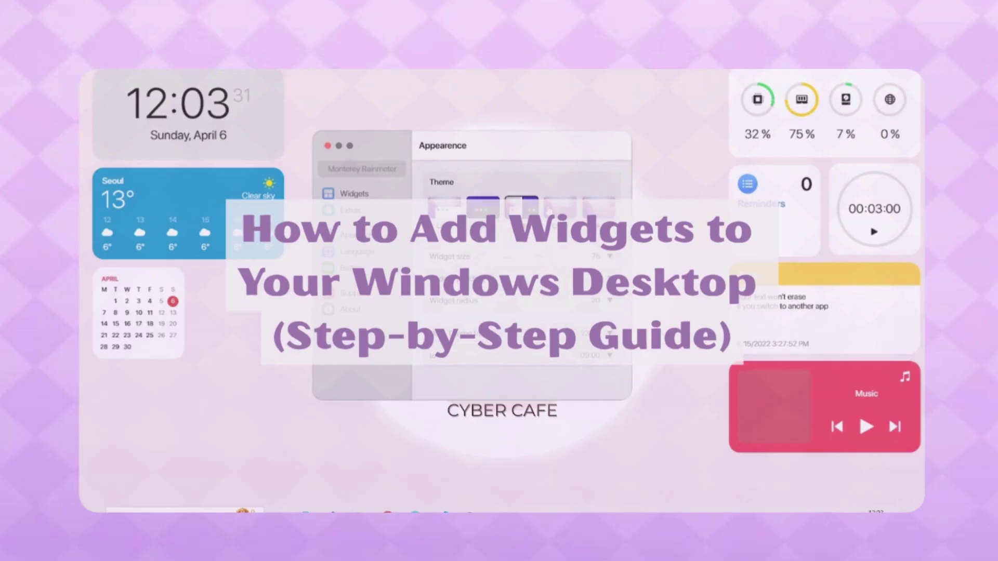
left_click(548, 211)
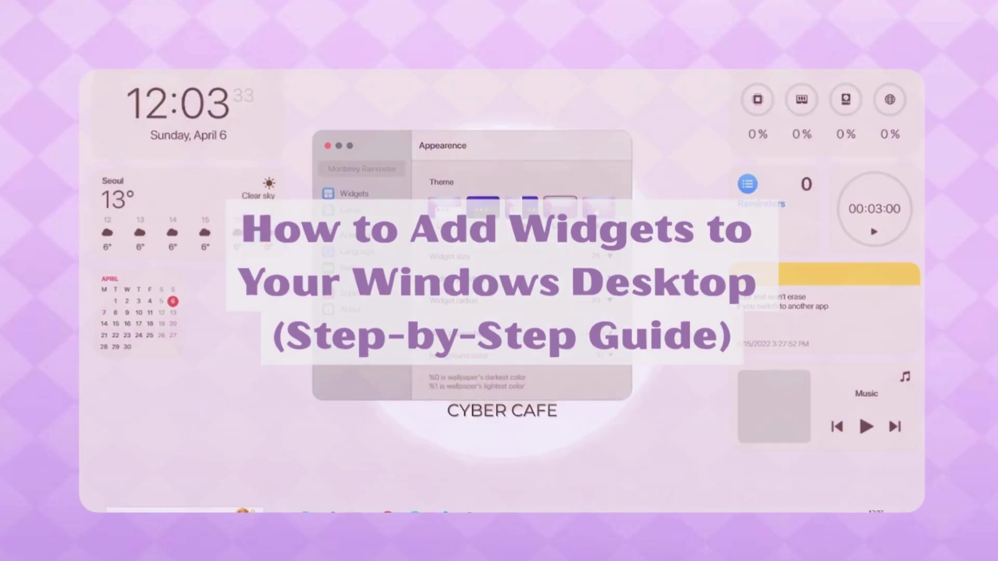
left_click(598, 206)
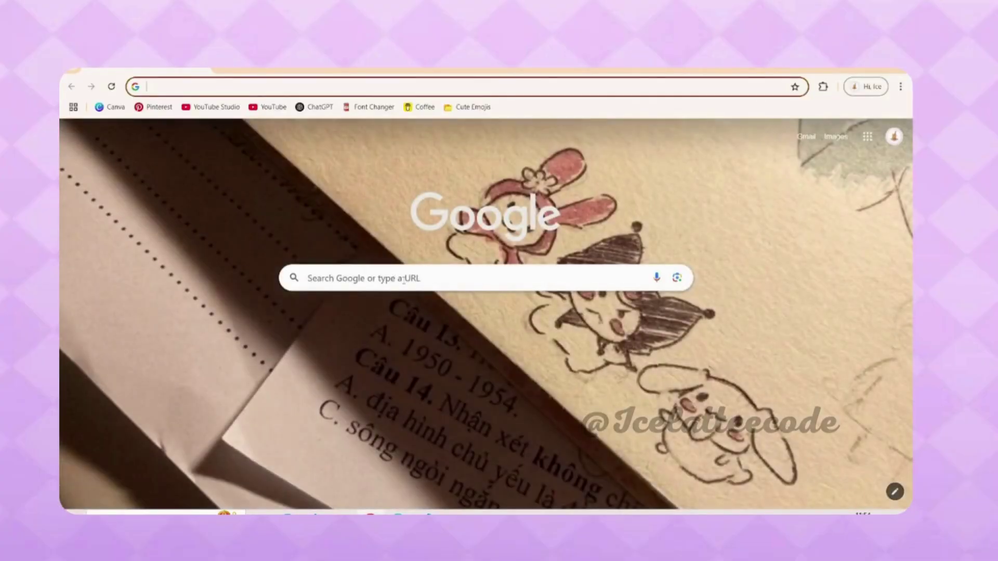
Search Google for 'rainmeter' and download the 4.5.21 installer from rainmeter.net.
left_click(404, 280)
type("ra")
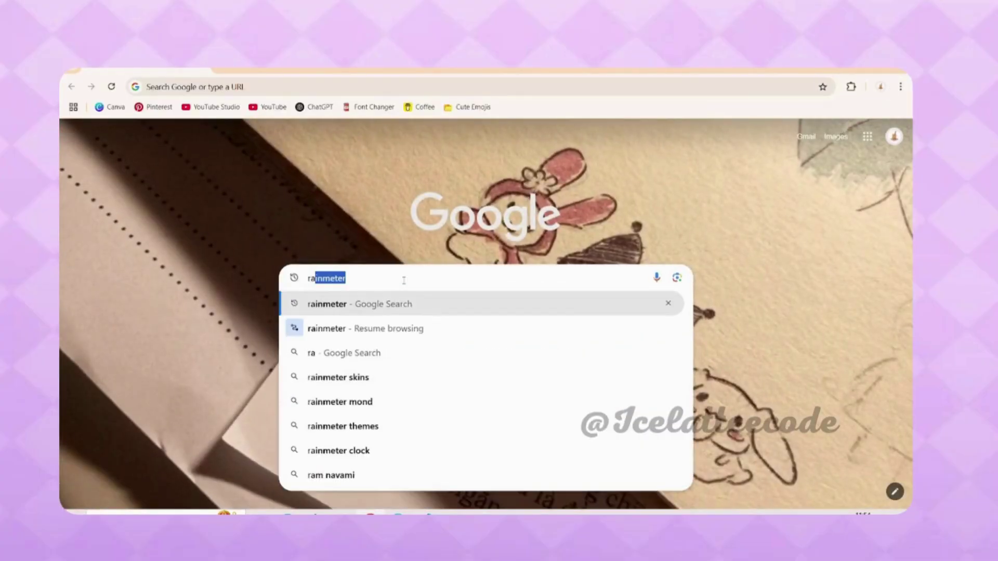
type("inmeter")
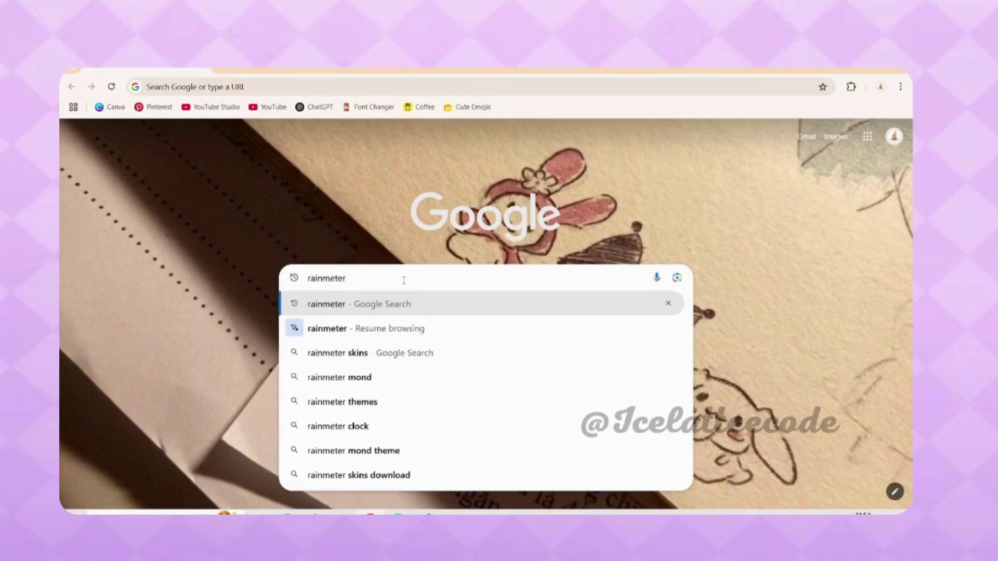
key("Return")
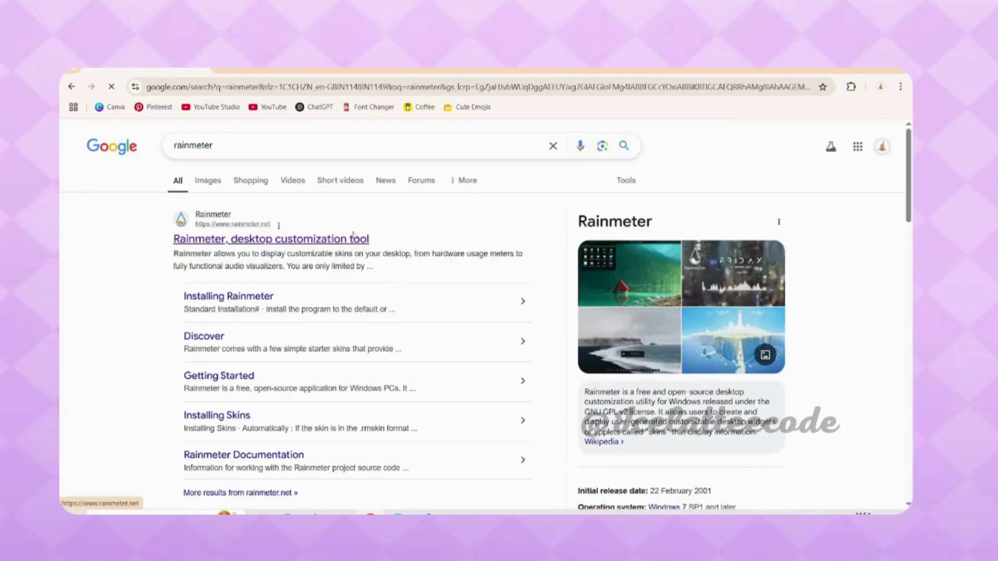
left_click(353, 237)
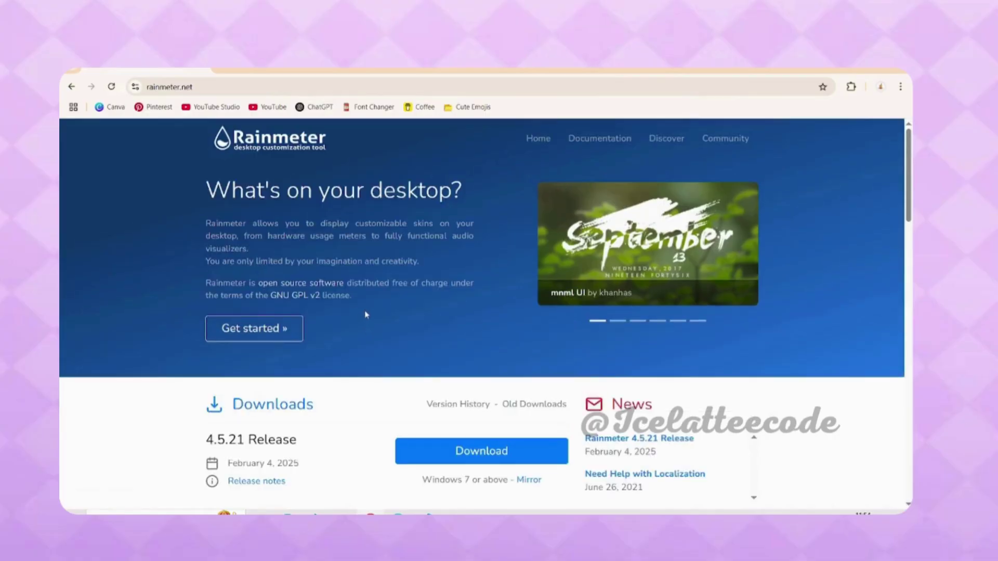
scroll(365, 313, "down", 2)
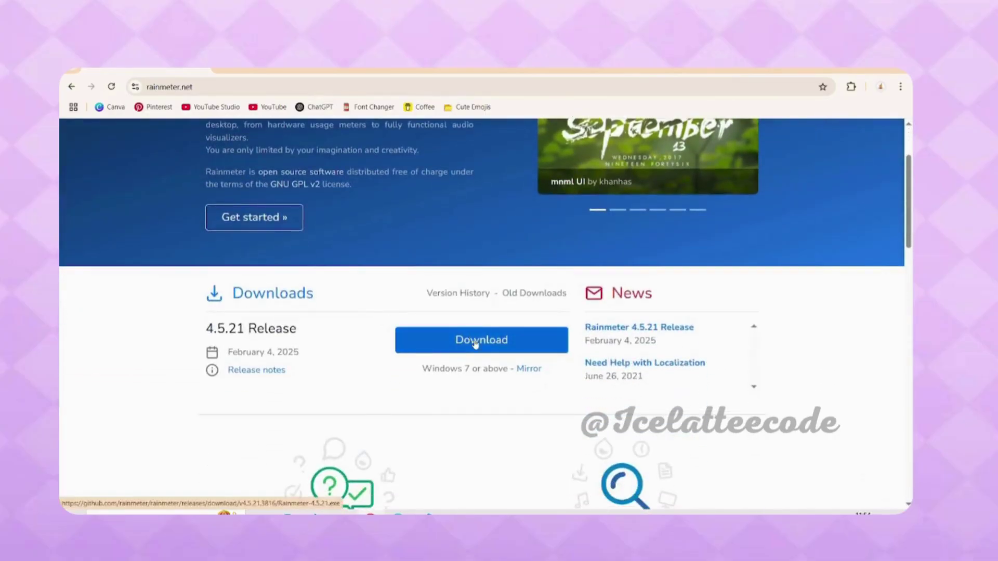
left_click(475, 341)
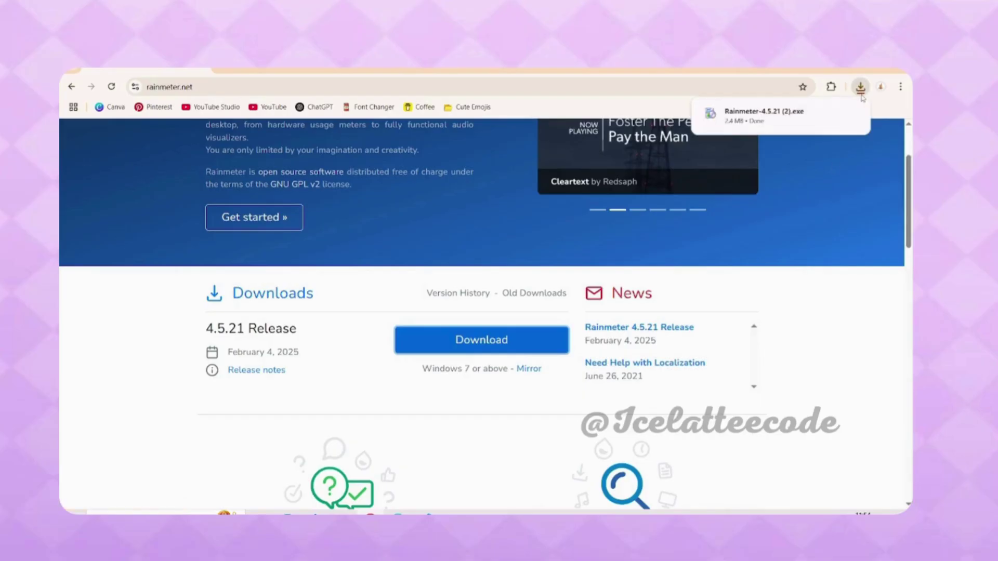
Run the downloaded installer with English language and a standard installation.
left_click(852, 113)
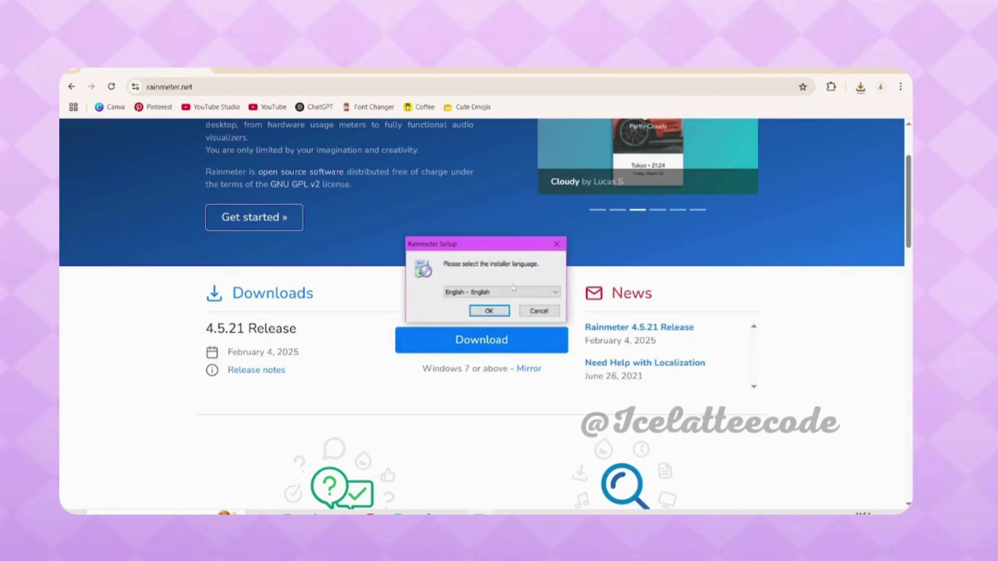
left_click(481, 314)
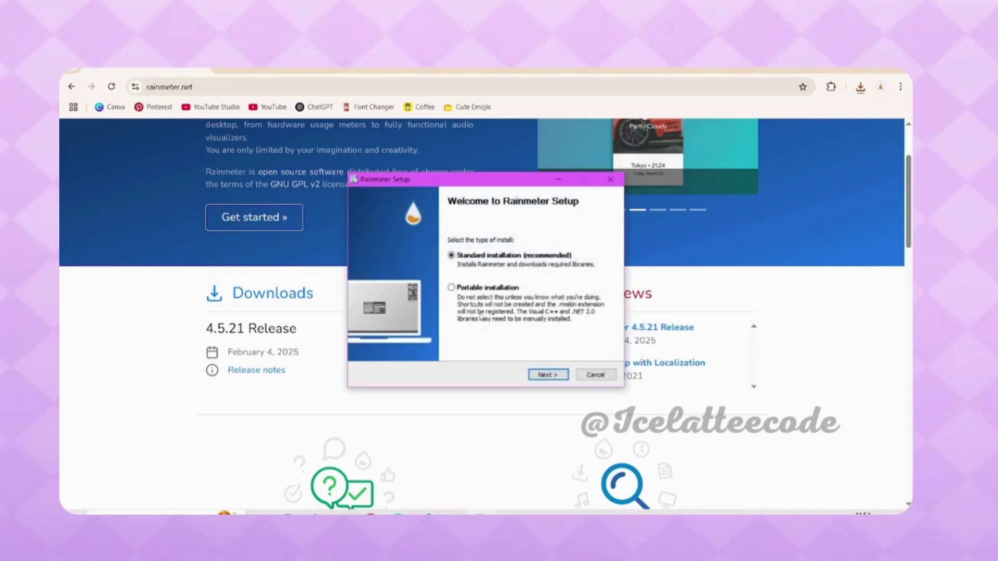
left_click(546, 375)
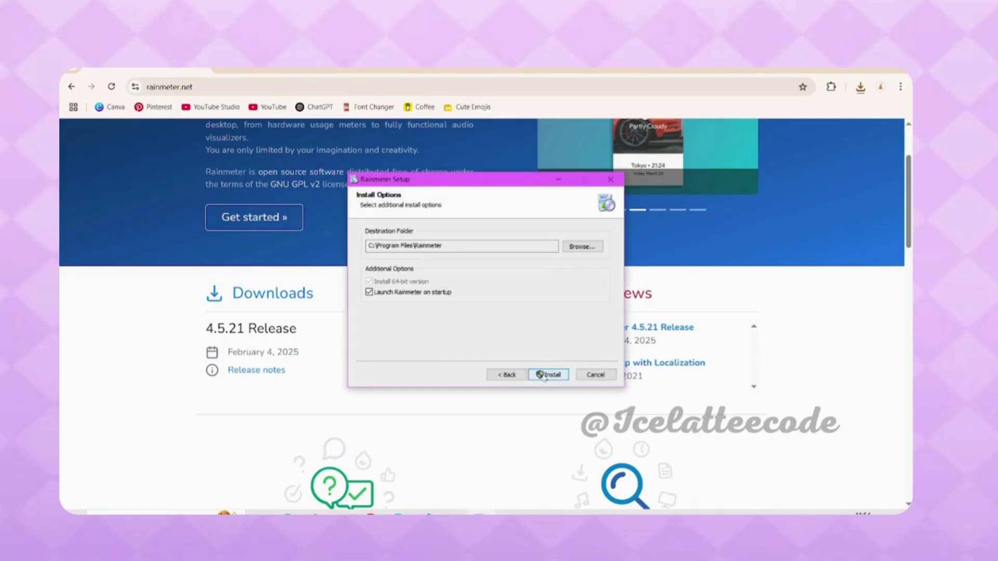
Install into C:\Program Files (x86) and finish setup with Rainmeter launching.
left_click(546, 375)
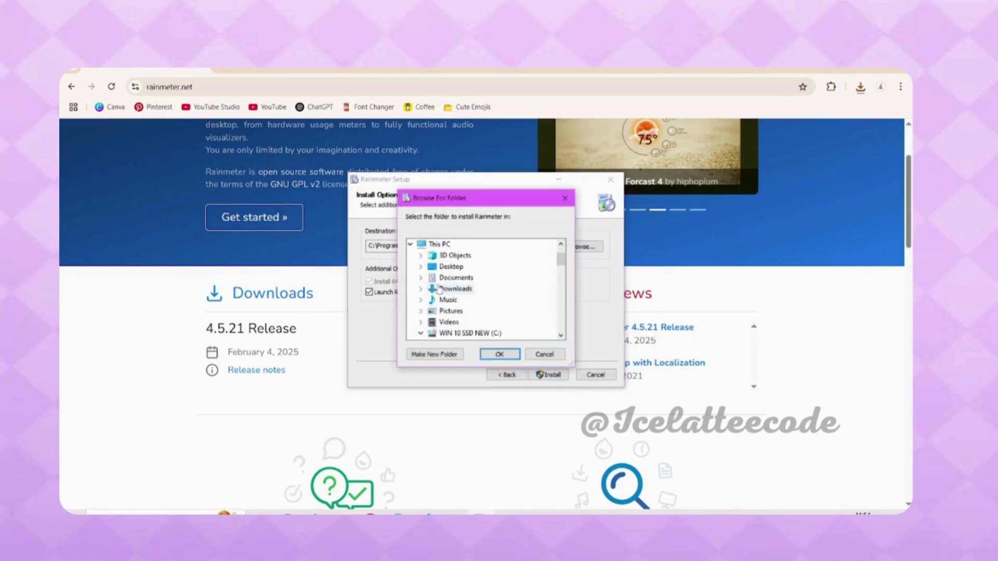
scroll(439, 289, "down", 2)
scroll(440, 289, "down", 1)
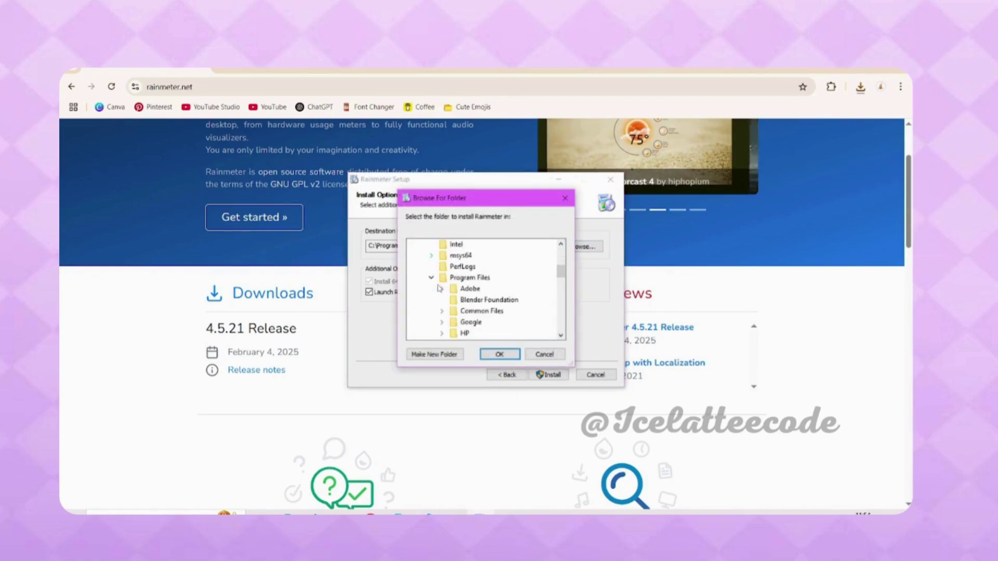
left_click(432, 279)
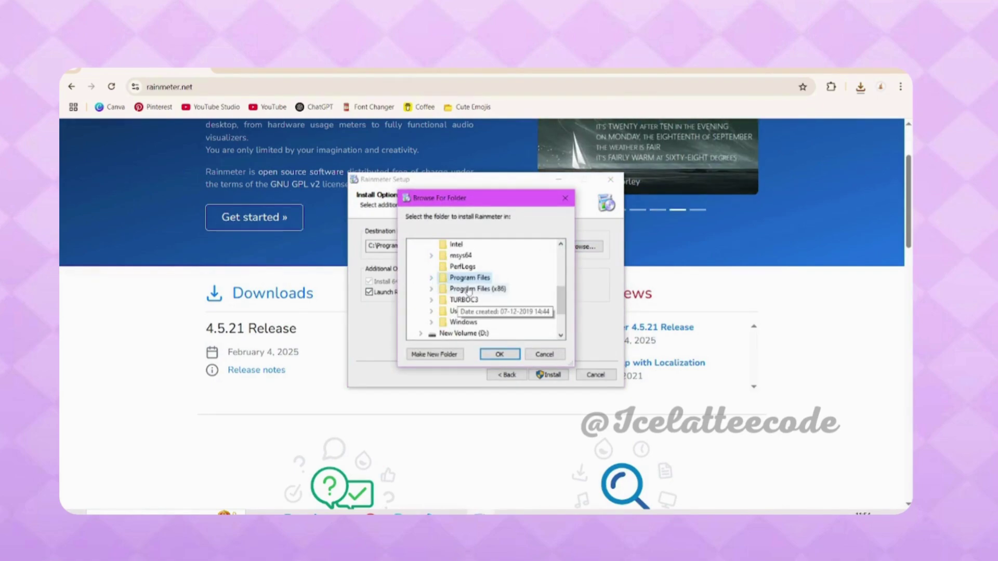
double_click(470, 289)
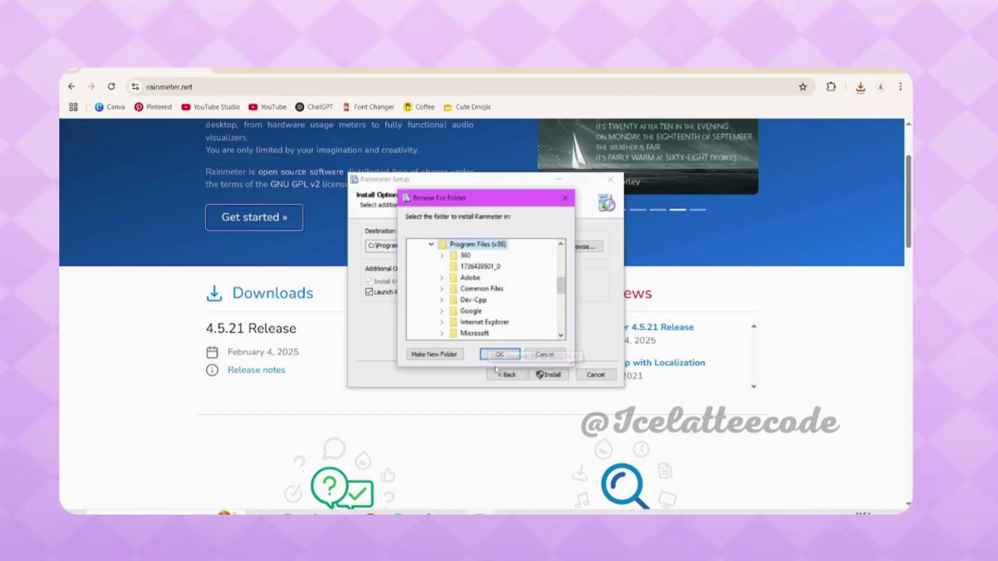
left_click(497, 358)
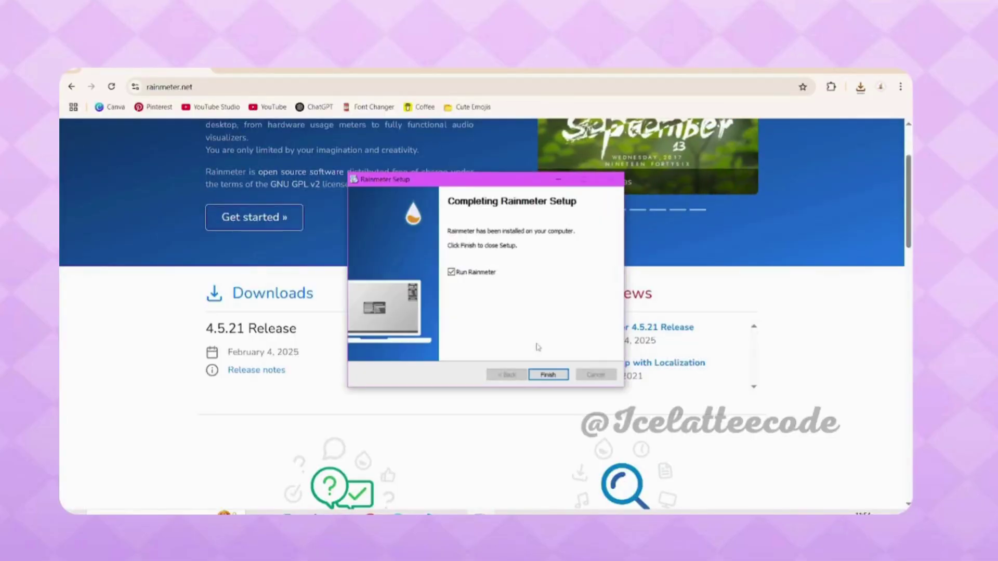
left_click(549, 375)
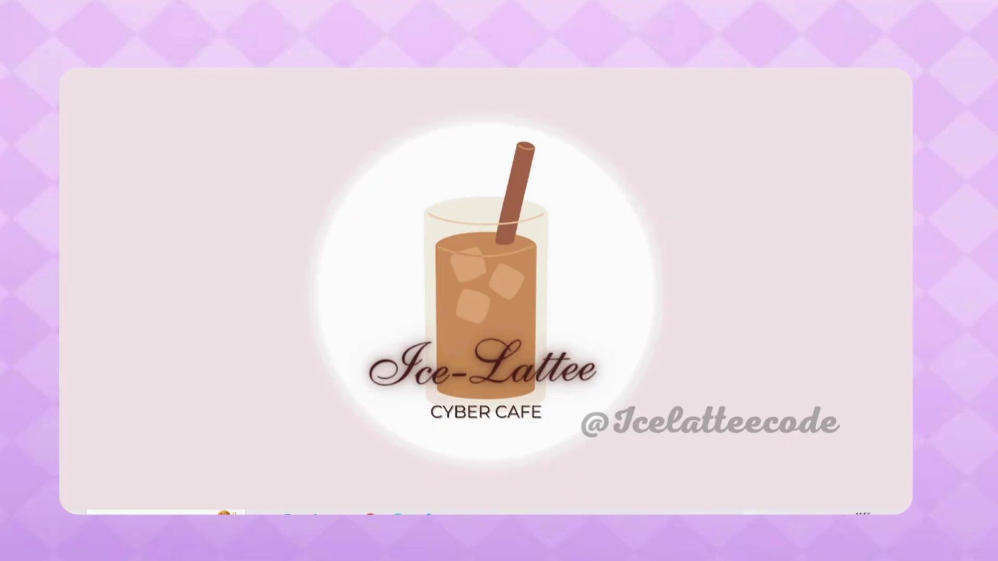
Open Manage Rainmeter from the system tray and refresh all illustro skins.
left_click(750, 513)
left_click(749, 499)
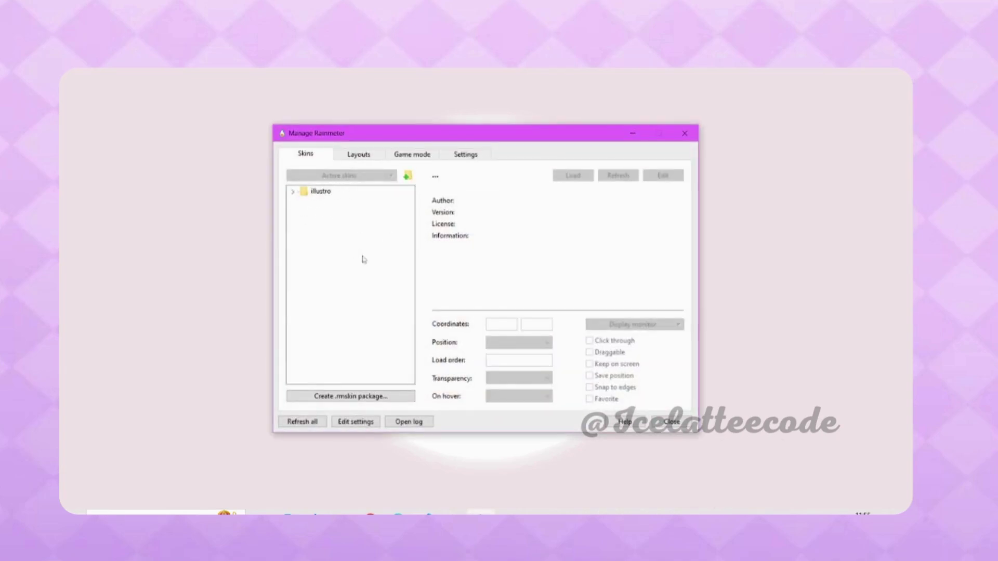
left_click(315, 420)
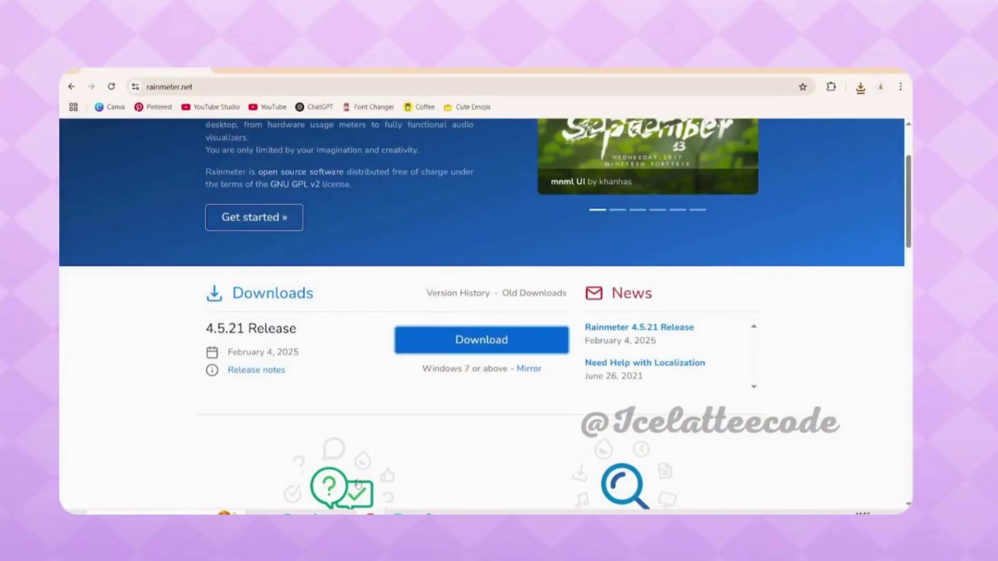
Search Google for 'monterey rainmeter' in a new tab.
key("ctrl+t")
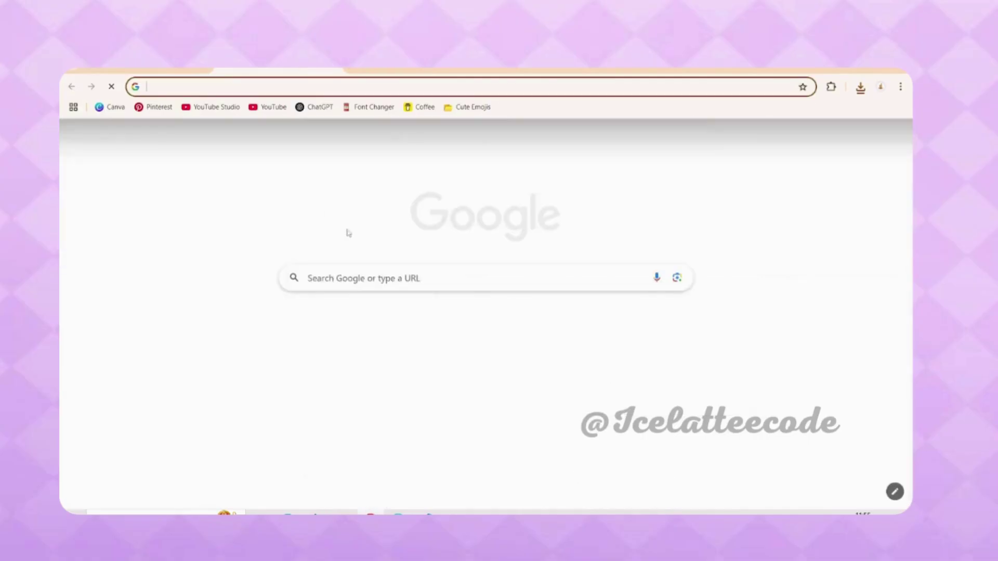
left_click(397, 283)
type("m")
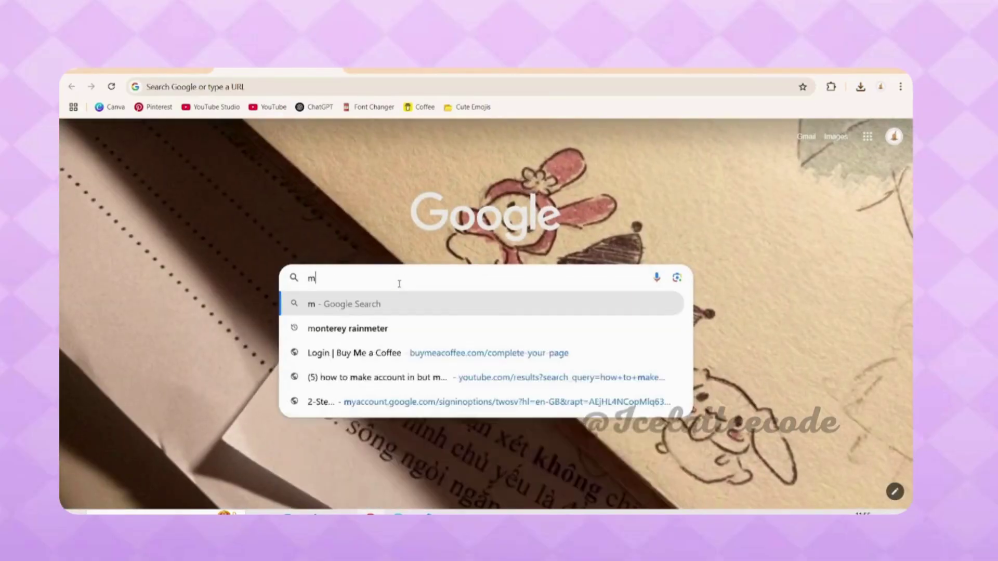
type("onter")
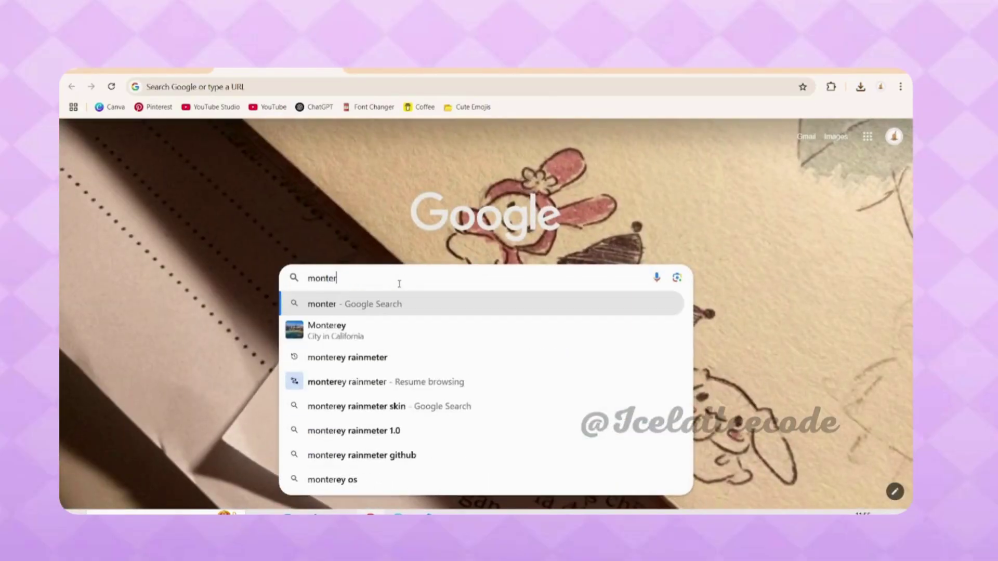
type("ey")
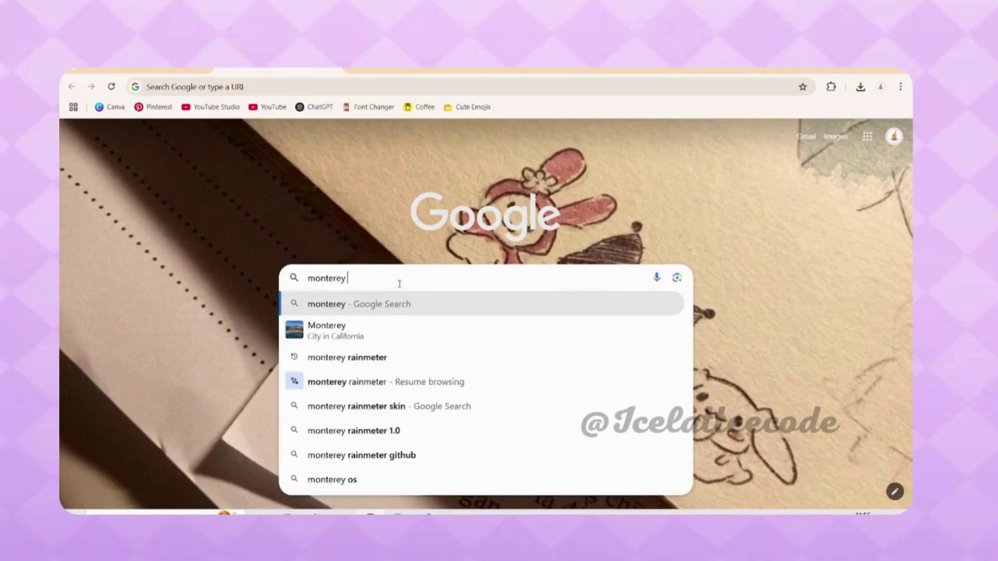
type(" rainmeter")
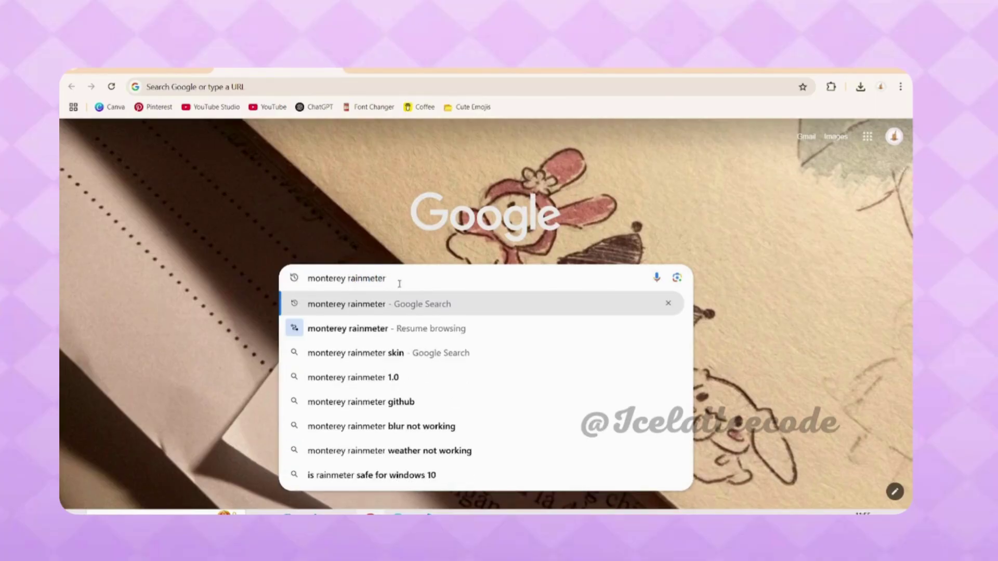
key("Return")
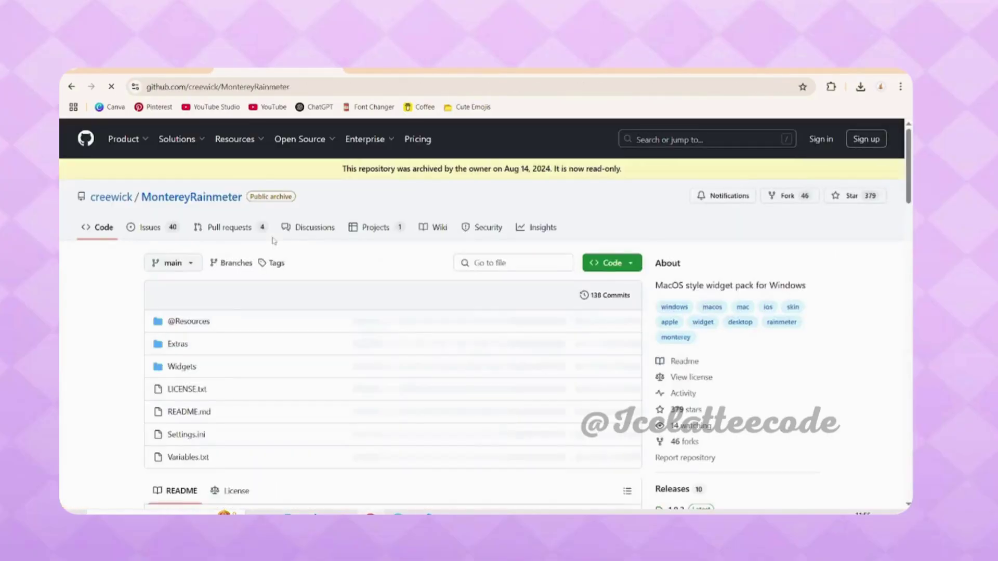
Get Monterey_1.0.2.rmskin from the GitHub repository's latest release assets.
scroll(692, 277, "down", 5)
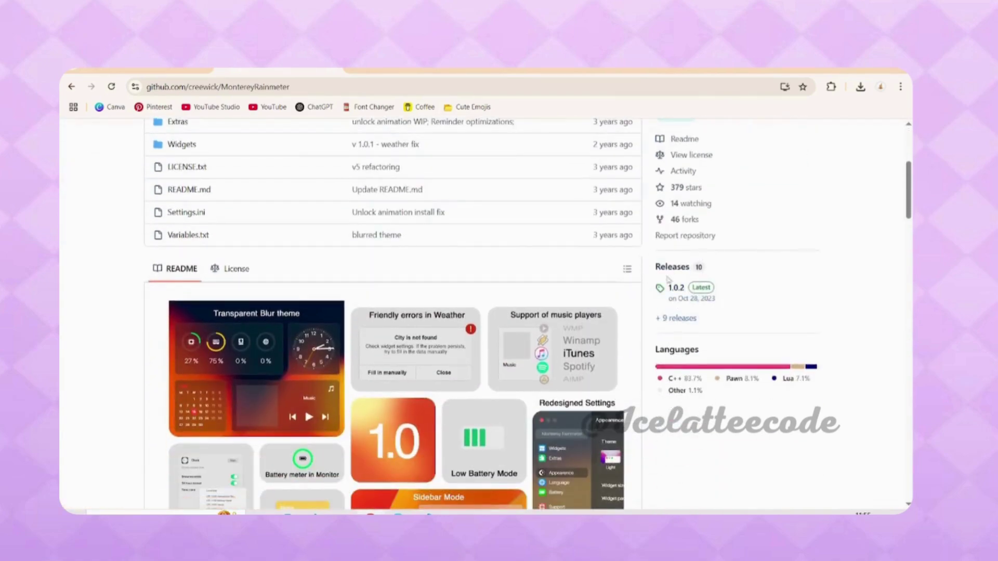
left_click(668, 268)
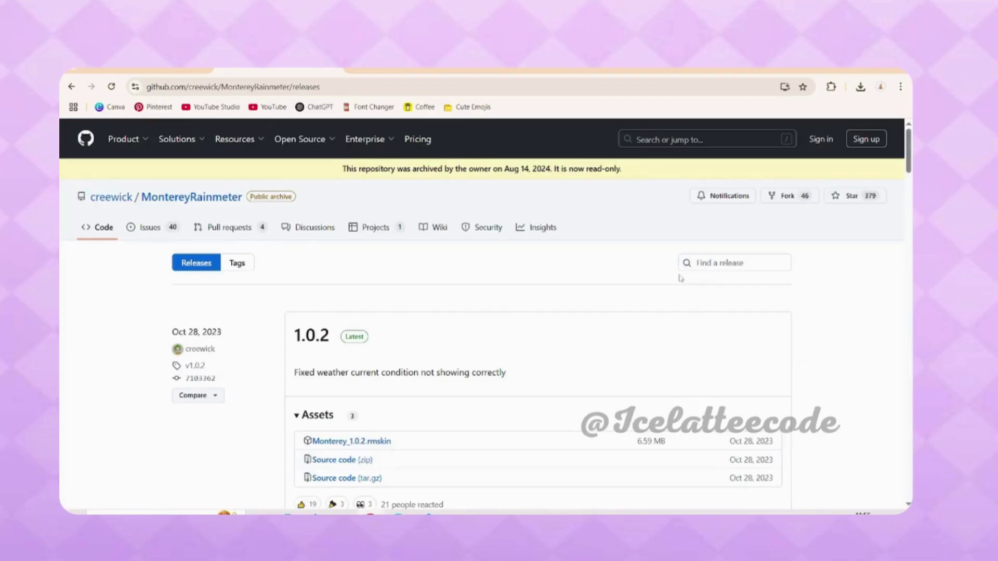
scroll(273, 355, "down", 2)
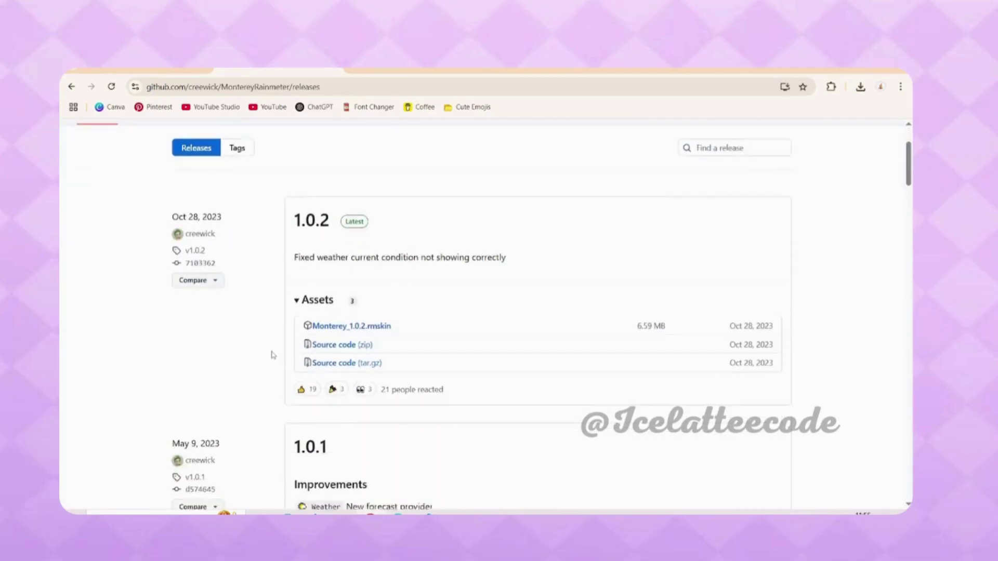
scroll(272, 355, "down", 1)
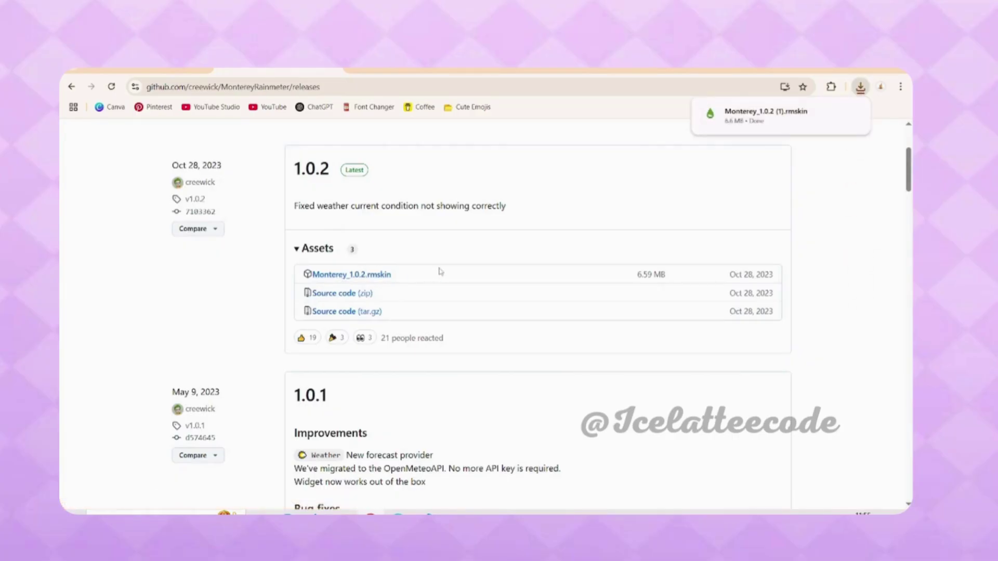
scroll(692, 245, "up", 2)
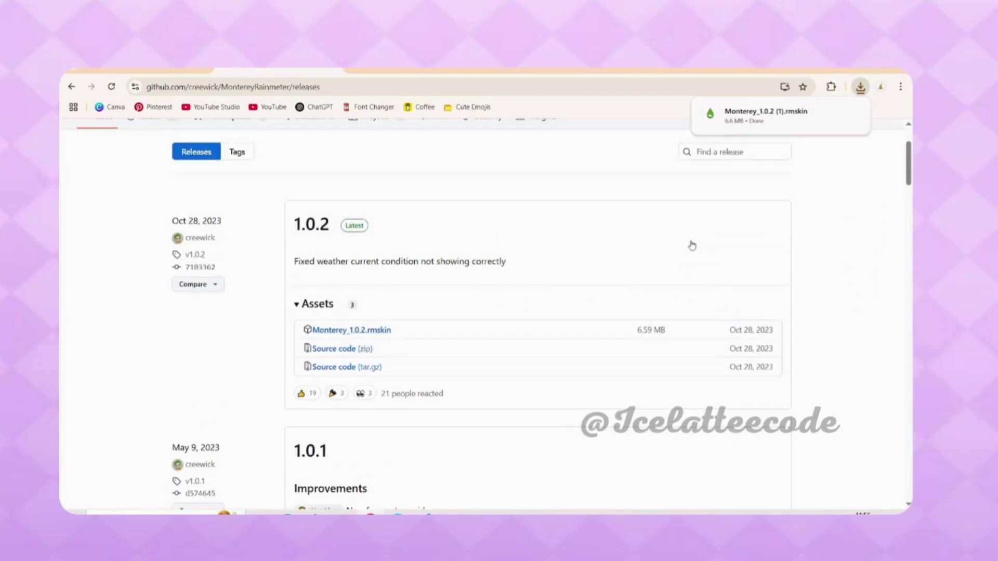
mouse_move(779, 122)
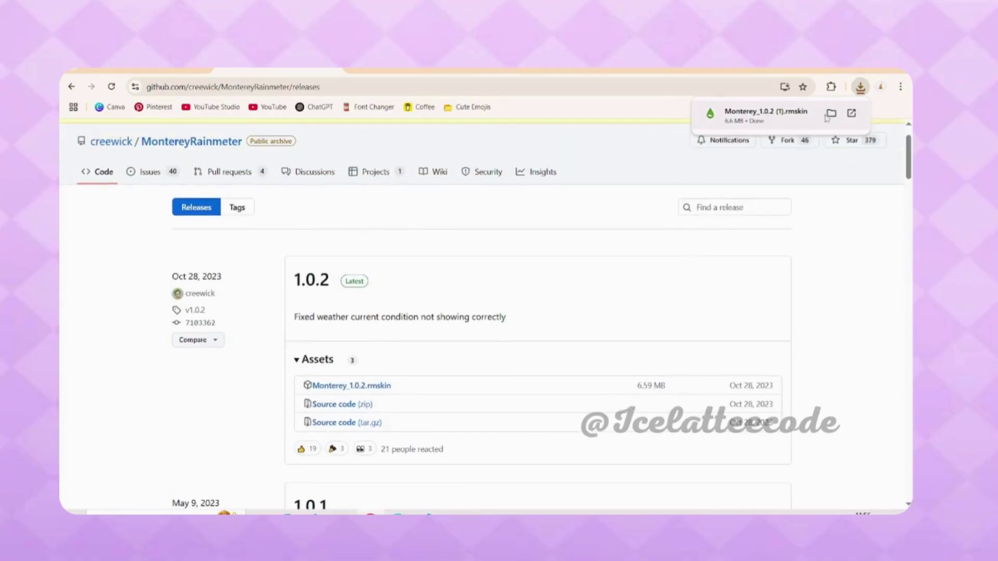
Open Monterey_1.0.2 (1).rmskin and install it in the Skin Installer.
left_click(853, 114)
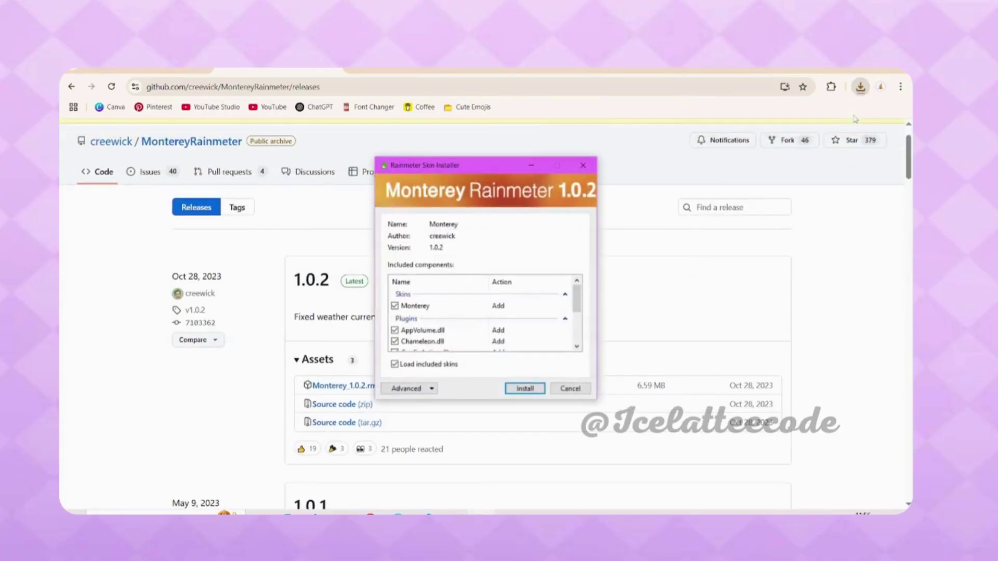
left_click(513, 393)
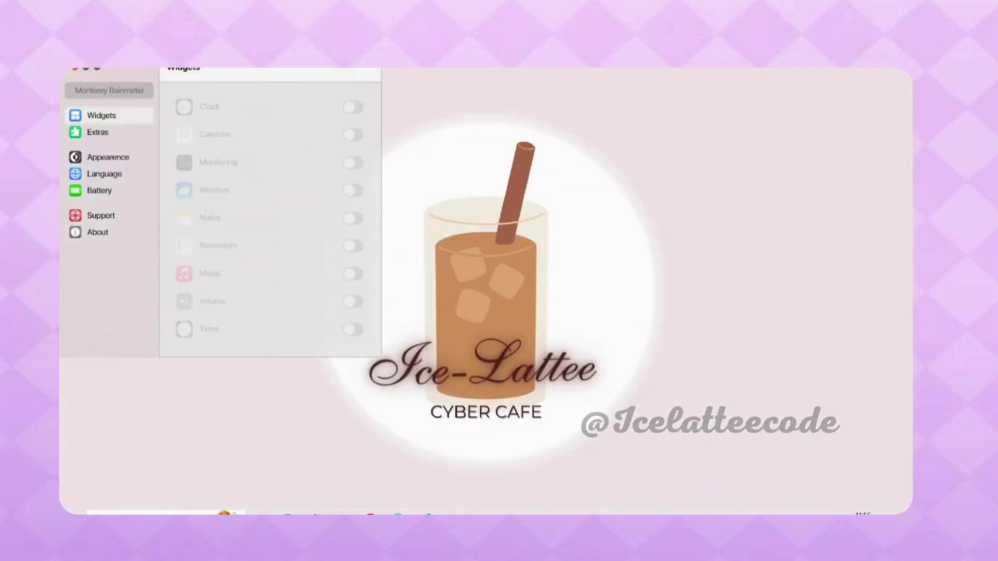
Center the settings window, shift the weather widget, and enable Notes at top right.
left_click_drag(134, 68, 355, 145)
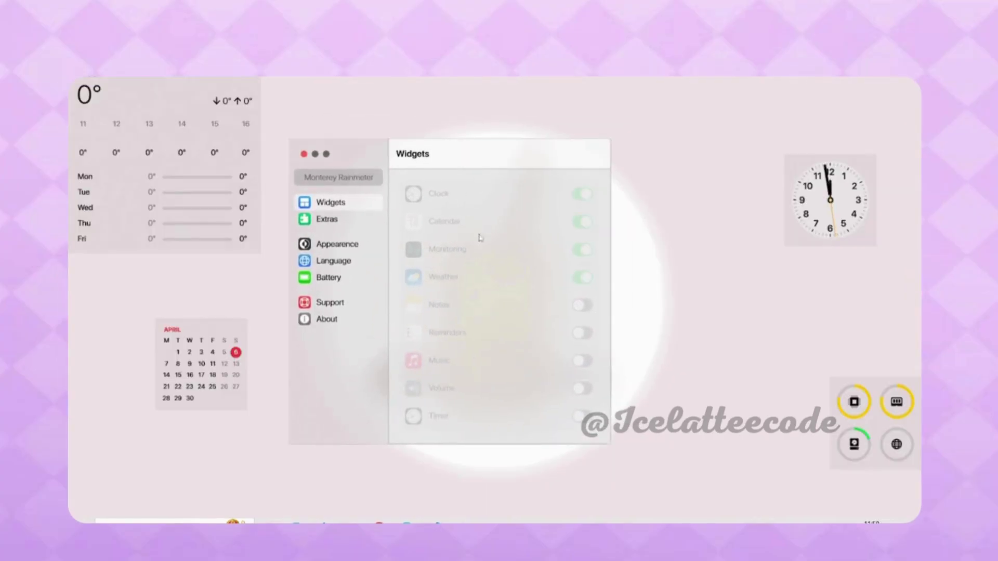
left_click_drag(164, 88, 209, 136)
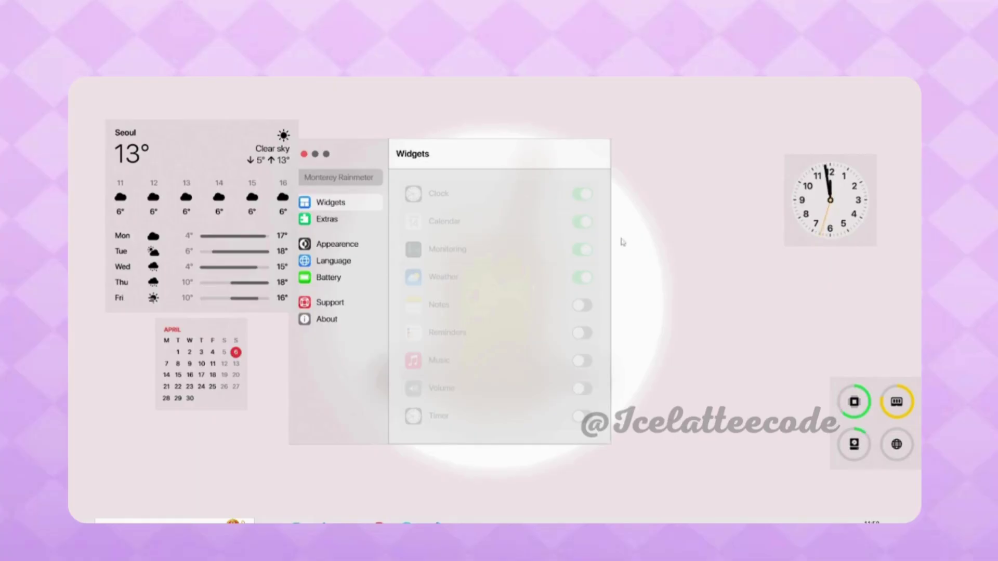
left_click(590, 304)
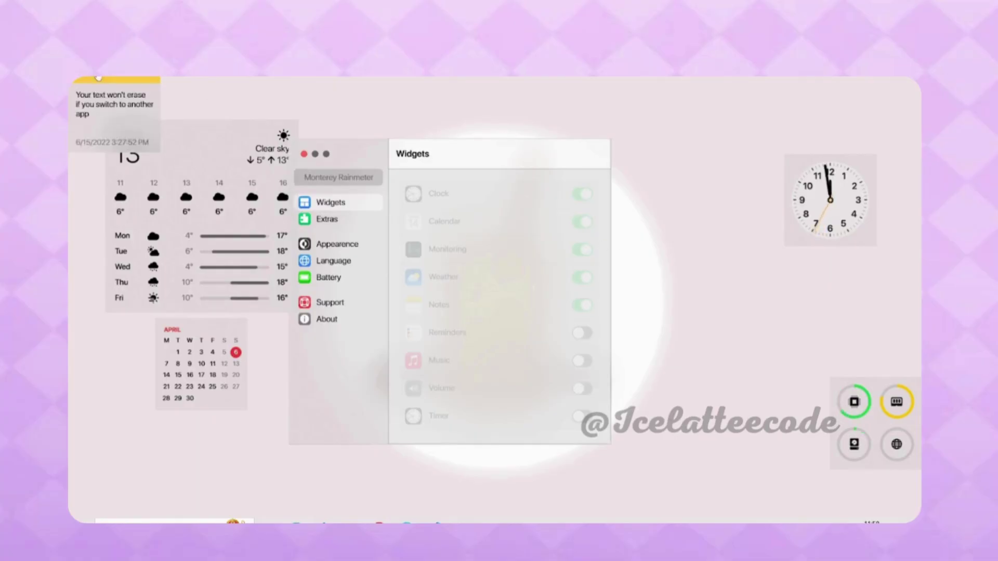
left_click_drag(99, 77, 742, 118)
Enable Reminders below the clock and Music, moved clear of the weather widget.
left_click(580, 335)
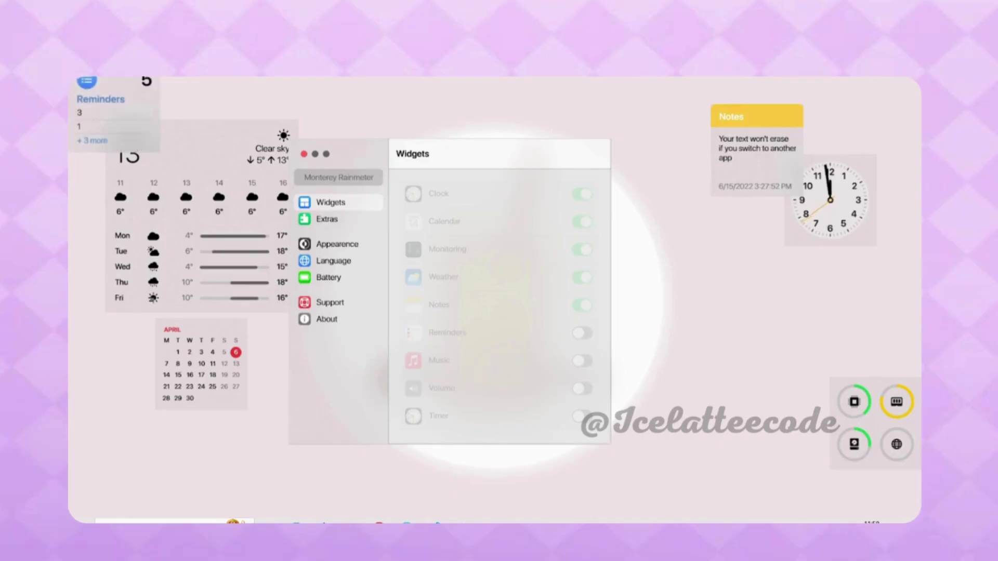
left_click_drag(112, 68, 785, 301)
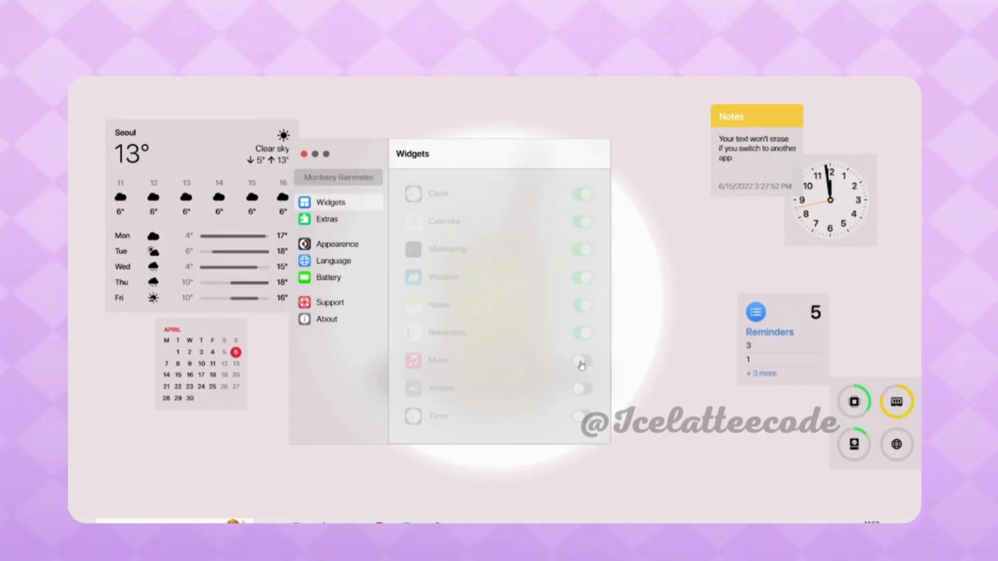
left_click(581, 361)
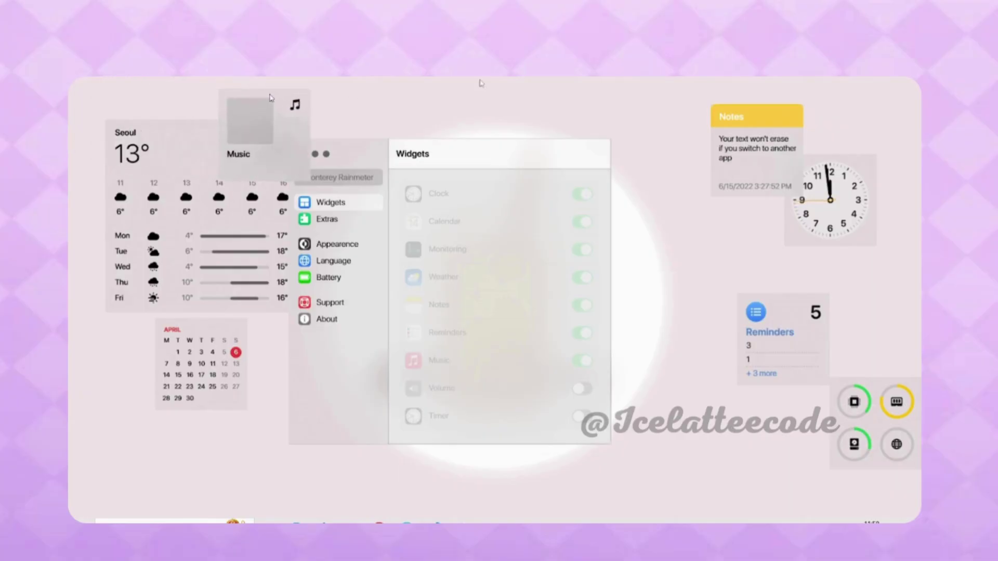
left_click_drag(271, 98, 506, 83)
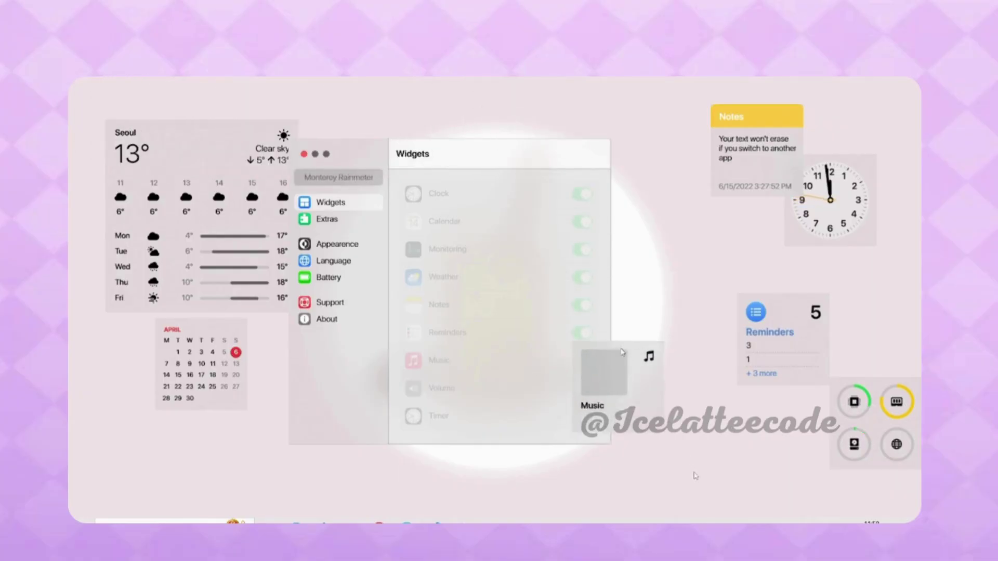